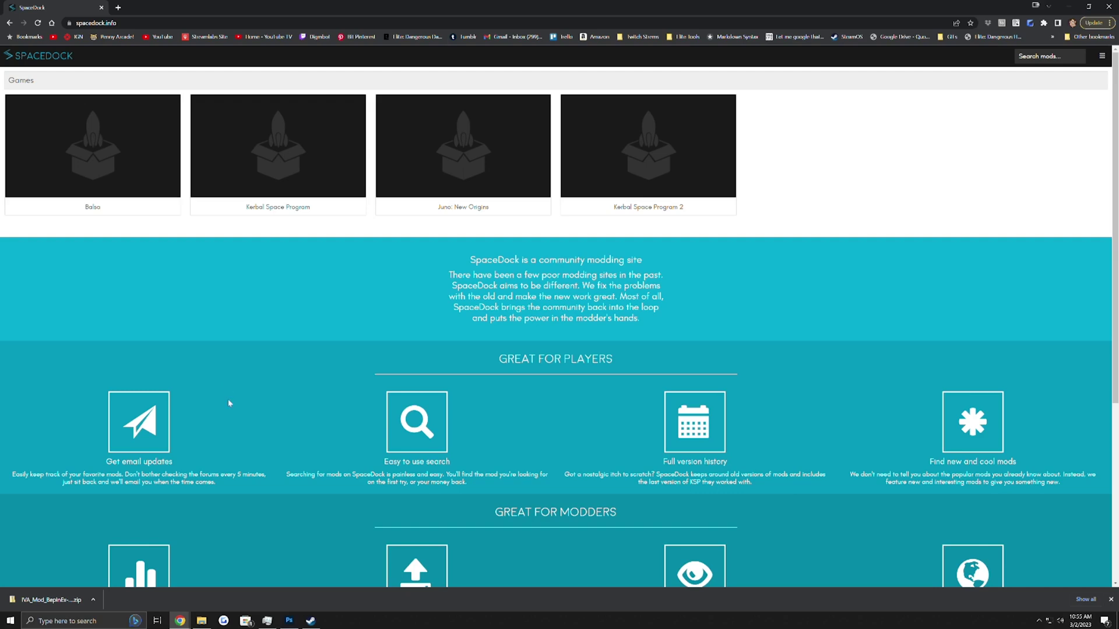
# Browse SpaceDock's Kerbal Space Program 2 mods, viewing the Space Warp and UI Scaler pages
pyautogui.click(665, 125)
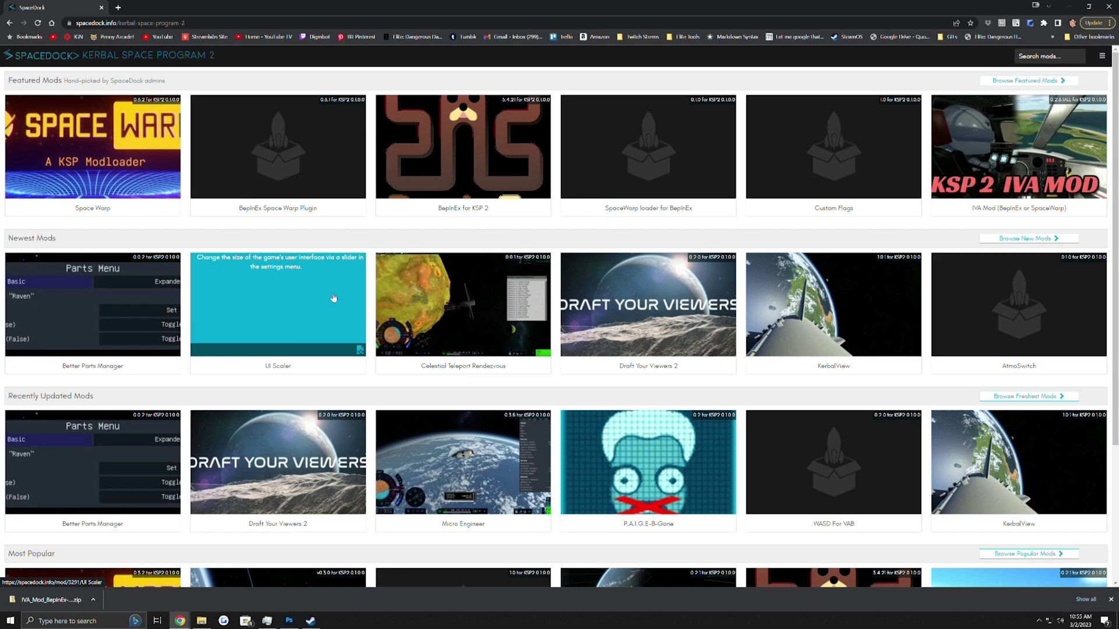
pyautogui.click(96, 169)
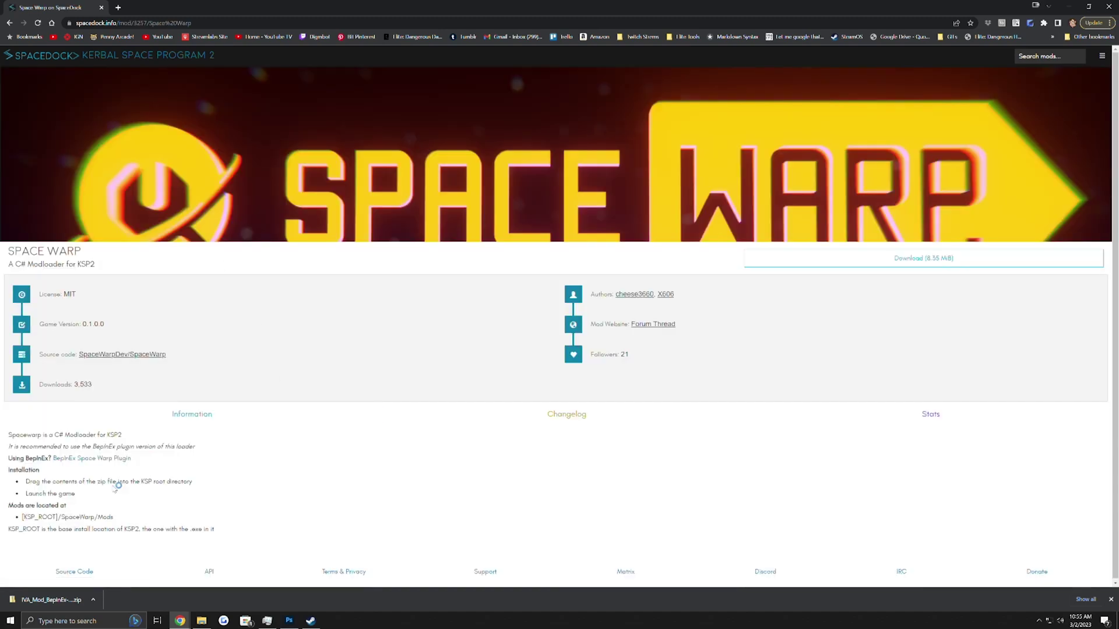
pyautogui.hotkey('alt', 'Left')
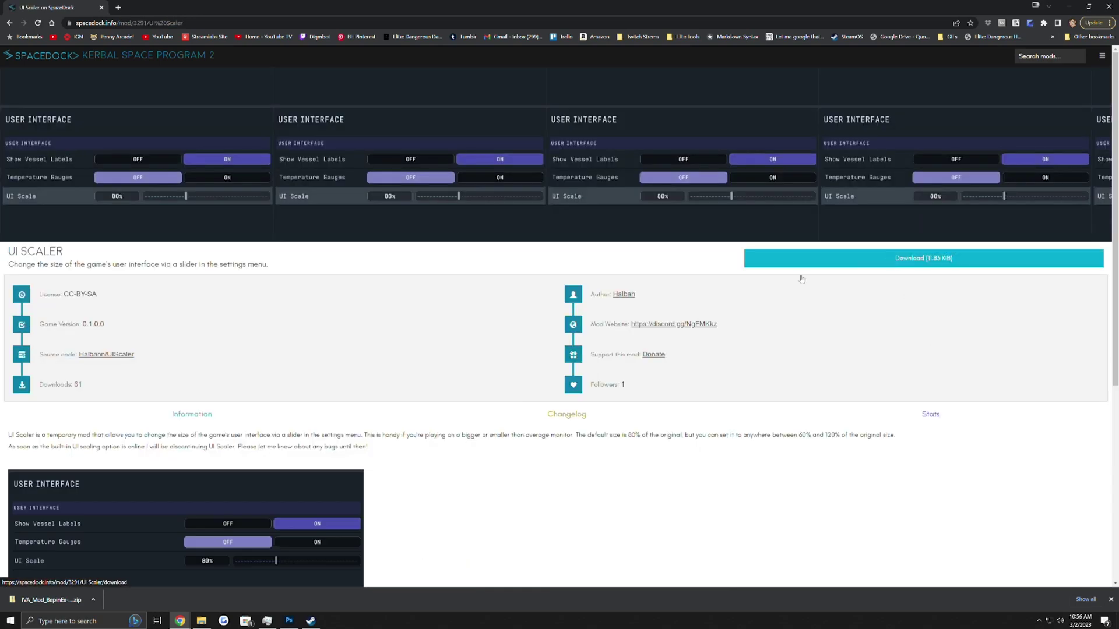
# Locate the UI Scaler v0.1.0 archive in Downloads and open Kerbal Space Program 2's local files folder through Steam
pyautogui.click(201, 620)
pyautogui.click(311, 192)
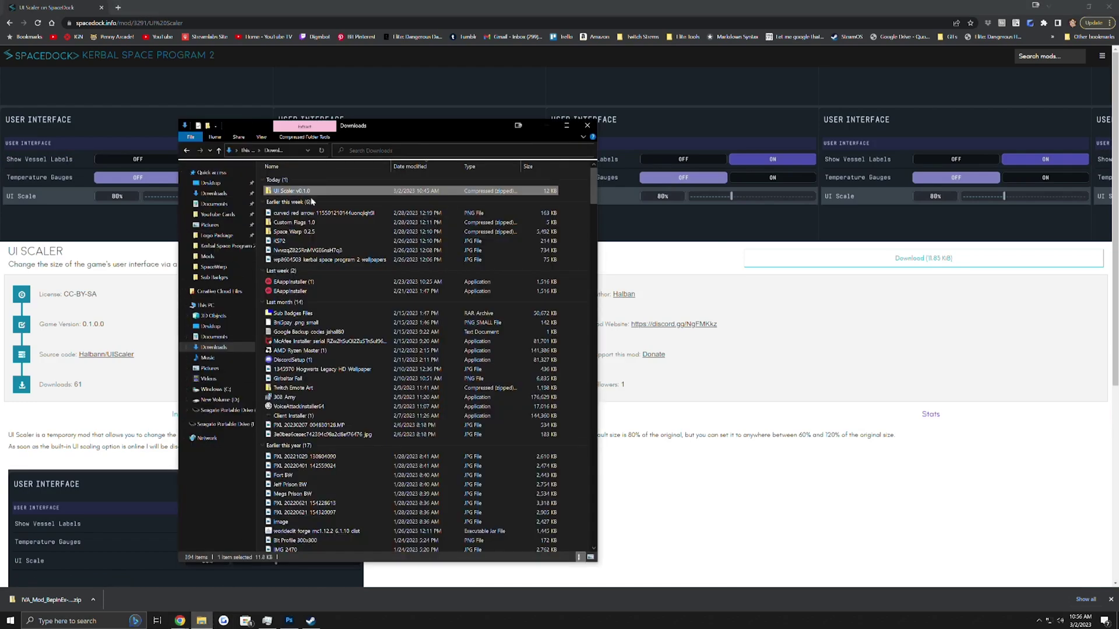
pyautogui.click(311, 622)
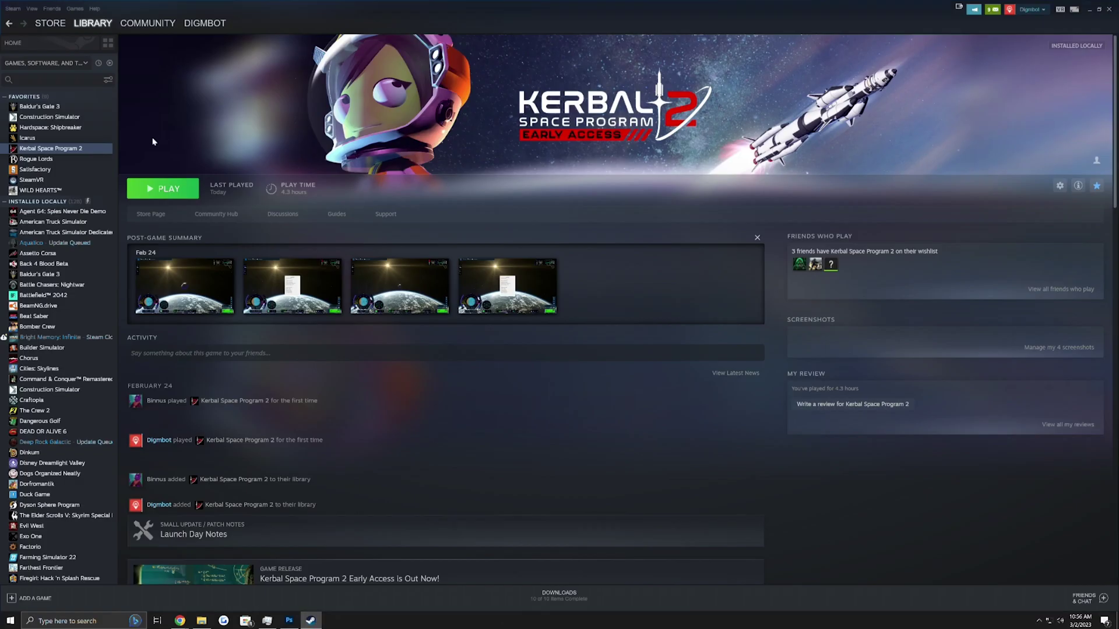
pyautogui.rightClick(58, 151)
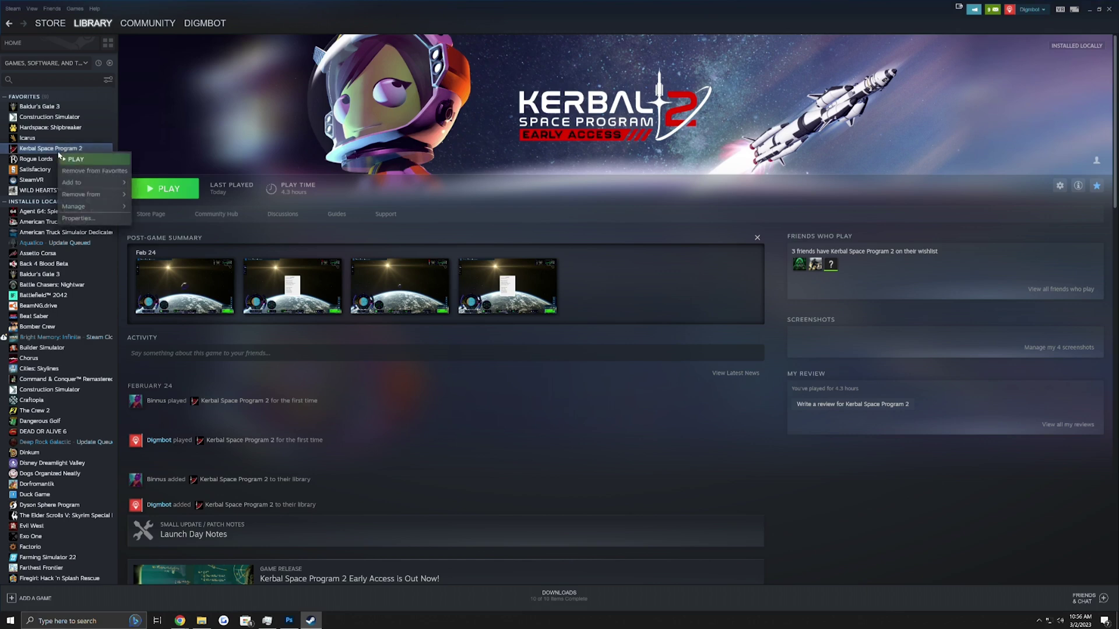
pyautogui.click(97, 220)
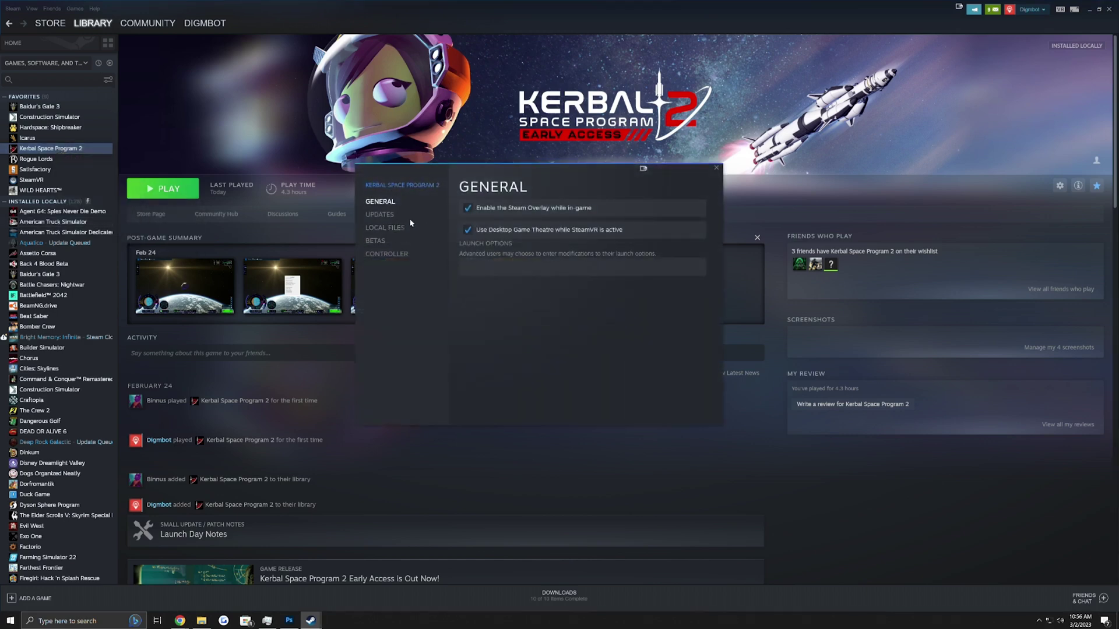
pyautogui.click(389, 229)
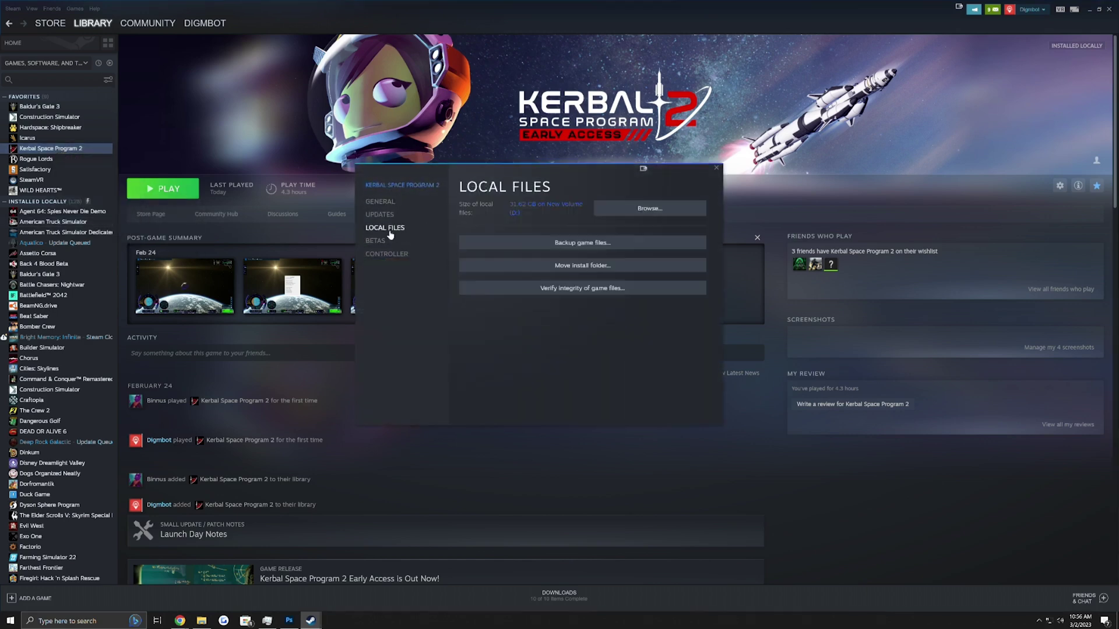
pyautogui.click(655, 214)
pyautogui.moveTo(345, 140); pyautogui.dragTo(771, 134)
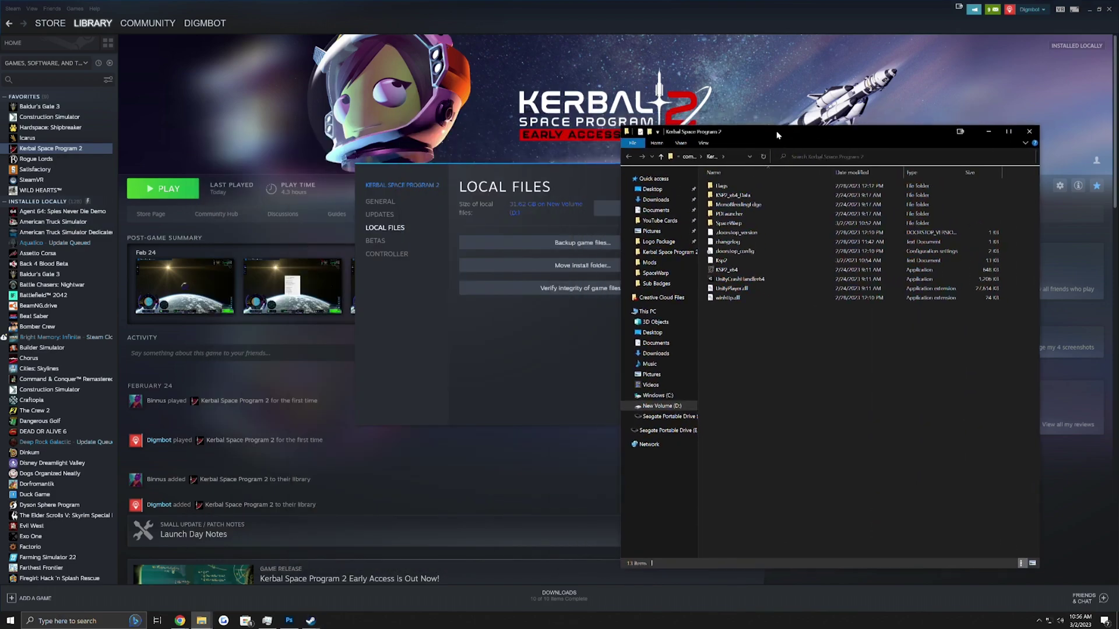
# Bring the Downloads window alongside the game folder and delete the existing UIScaler folder from the game's SpaceWarp Mods folder
pyautogui.click(201, 620)
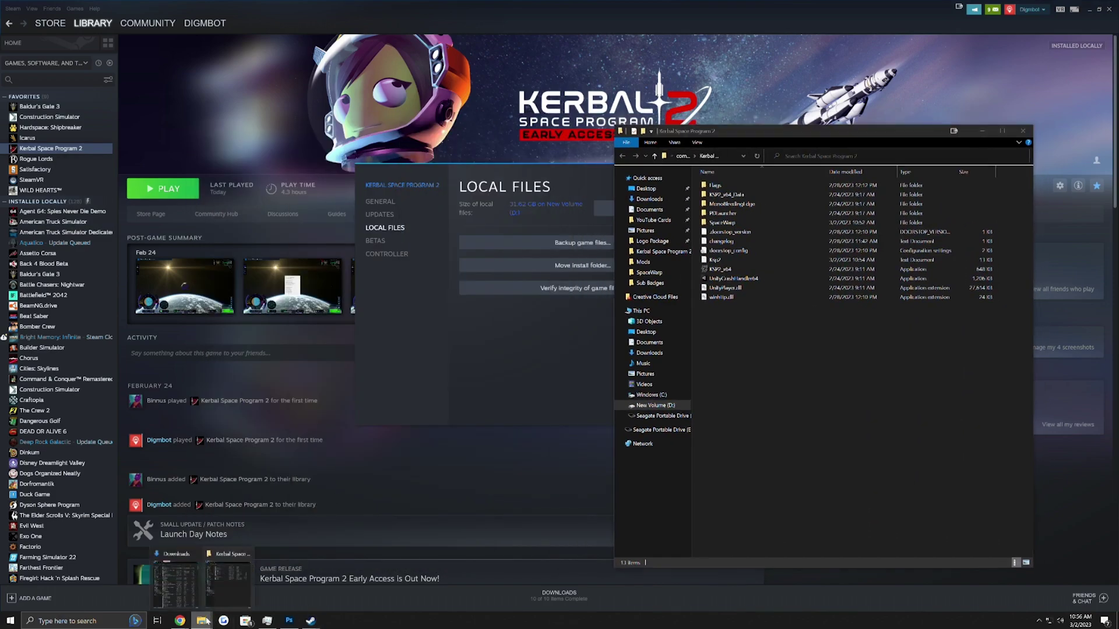
pyautogui.click(193, 594)
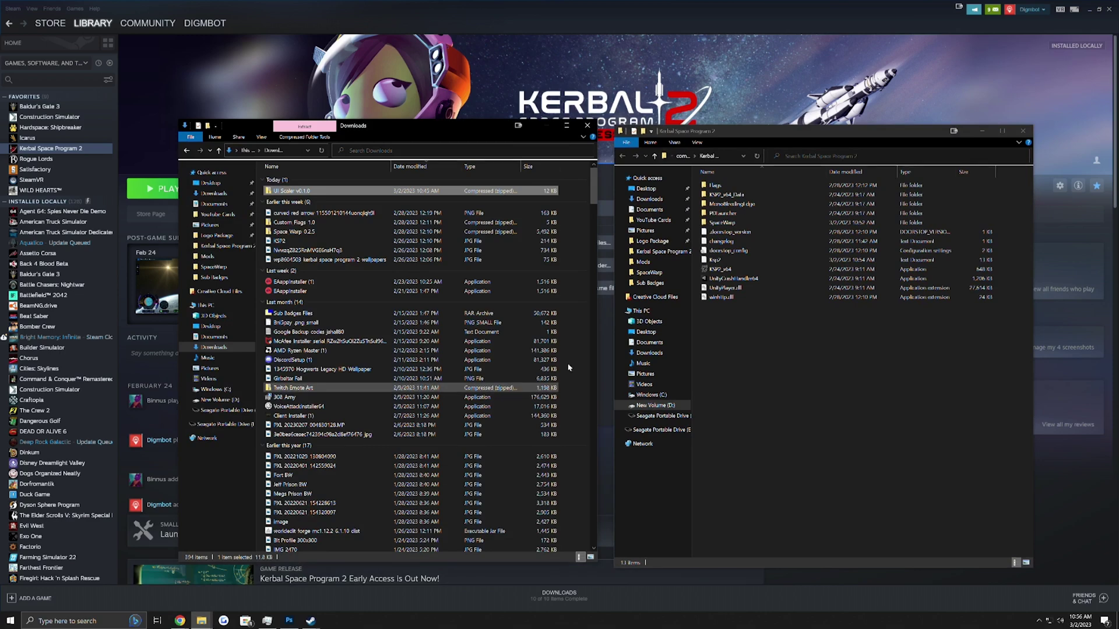
pyautogui.doubleClick(733, 225)
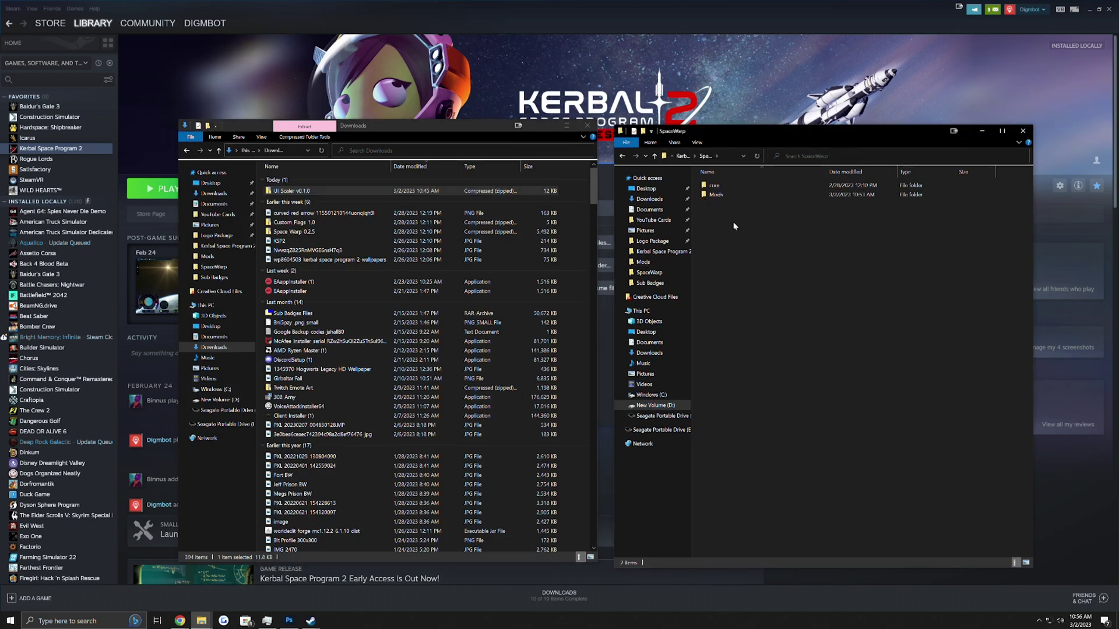
pyautogui.doubleClick(717, 194)
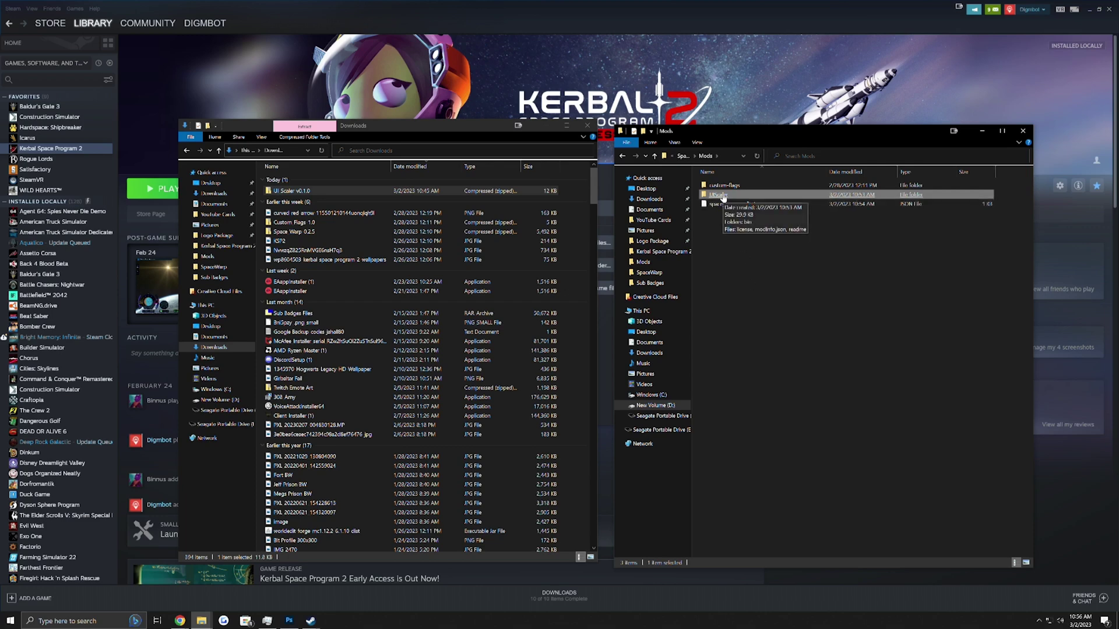
pyautogui.press('Delete')
# Copy the UIScaler folder from the SpaceWarp Mods folder inside the UI Scaler v0.1.0 archive into the game's Mods folder
pyautogui.click(310, 192)
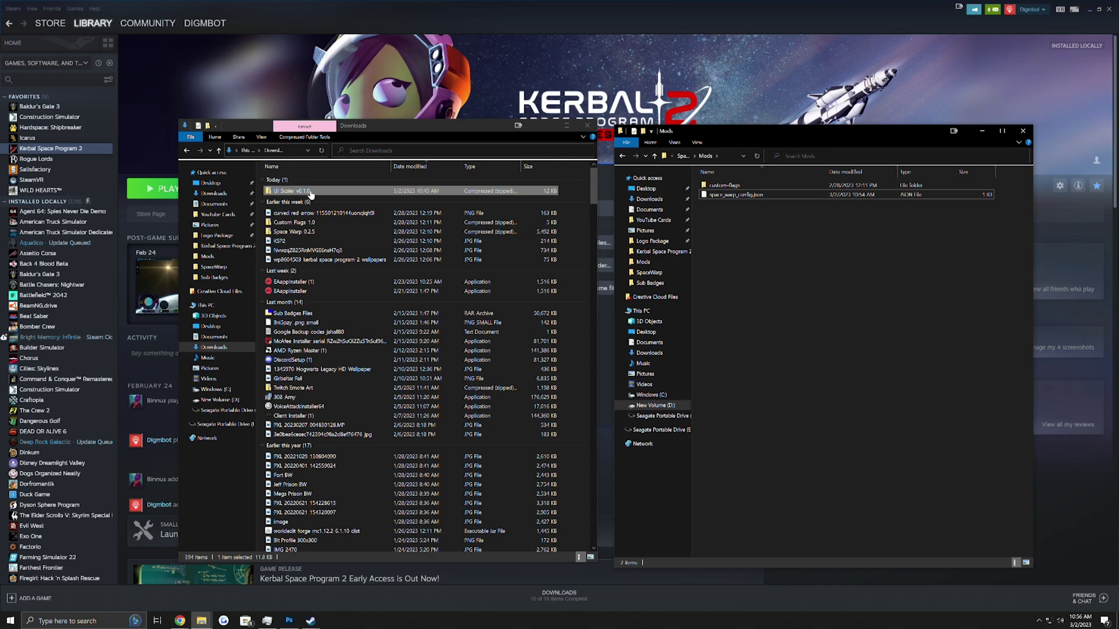
pyautogui.doubleClick(310, 192)
pyautogui.click(292, 181)
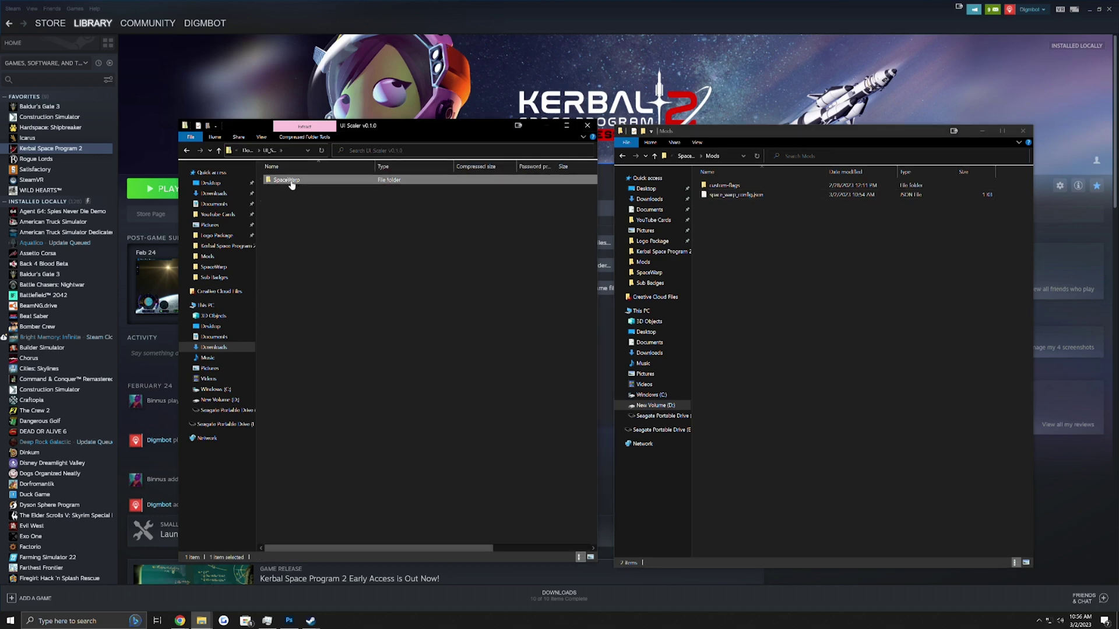
pyautogui.doubleClick(292, 184)
pyautogui.doubleClick(284, 182)
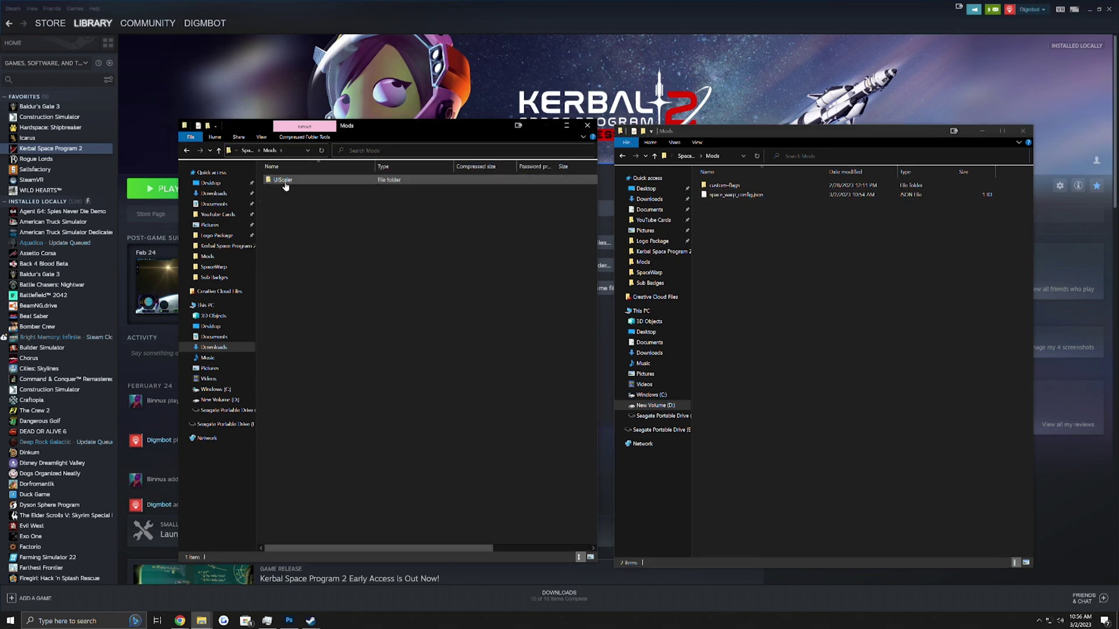
pyautogui.moveTo(284, 184); pyautogui.dragTo(743, 232)
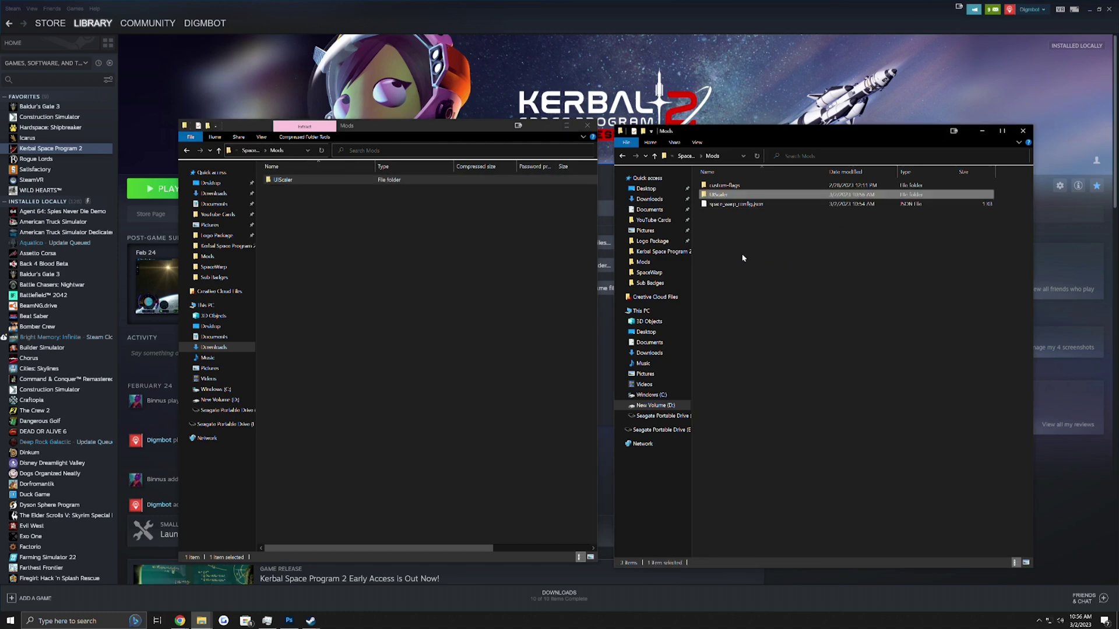
# Close both folder windows and the game's Steam properties dialog
pyautogui.click(588, 127)
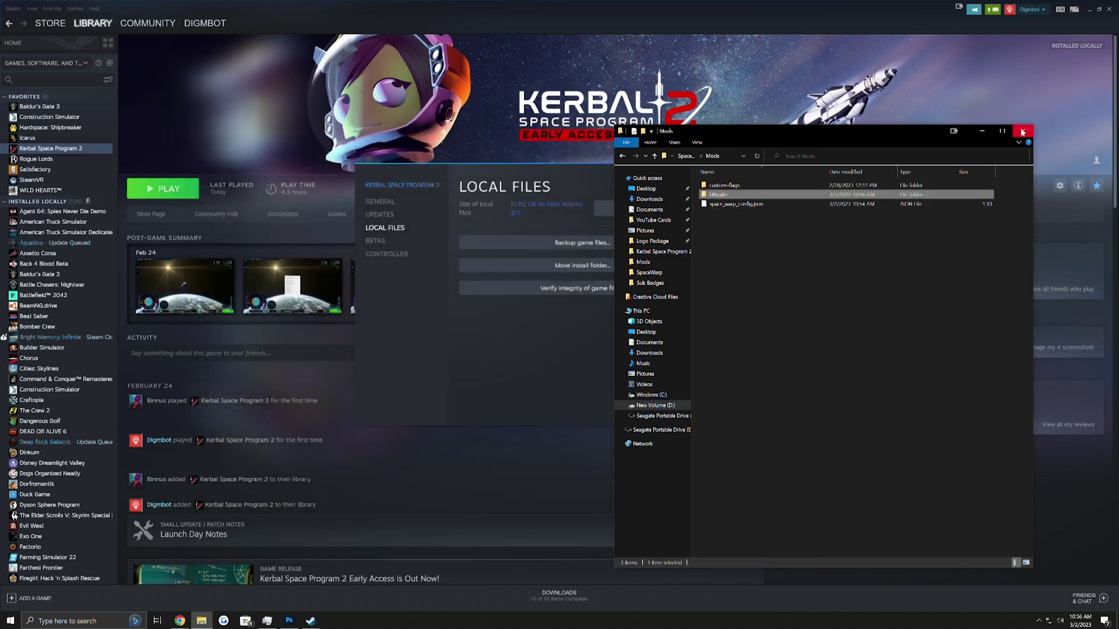
pyautogui.click(1022, 132)
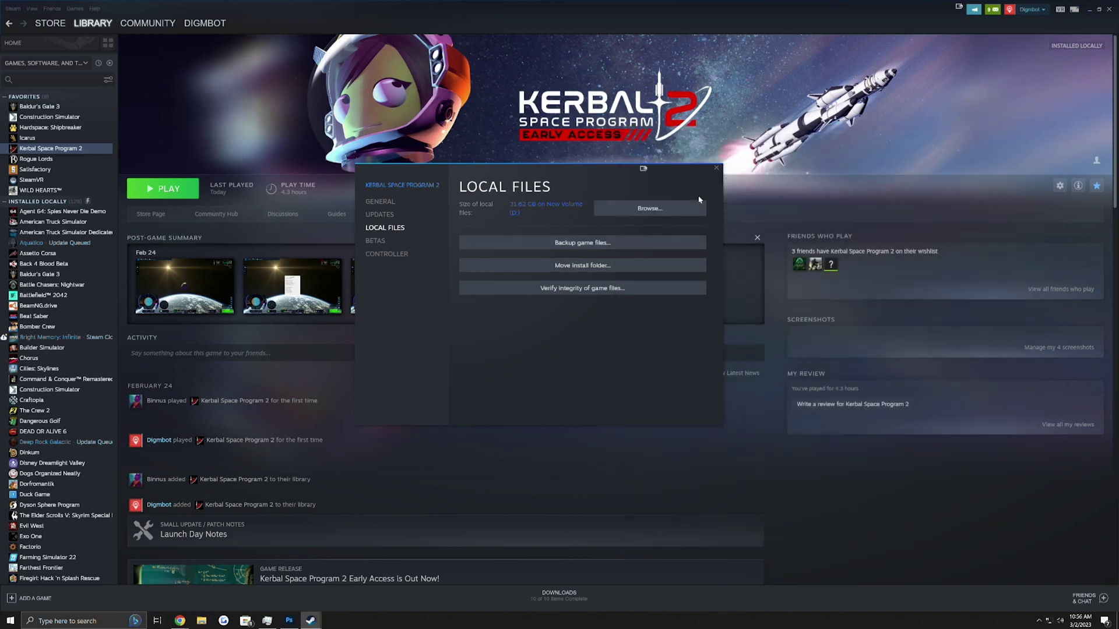
pyautogui.click(715, 169)
# Launch Kerbal Space Program 2 from Steam through the Private Division launcher and view its User Interface settings
pyautogui.click(197, 190)
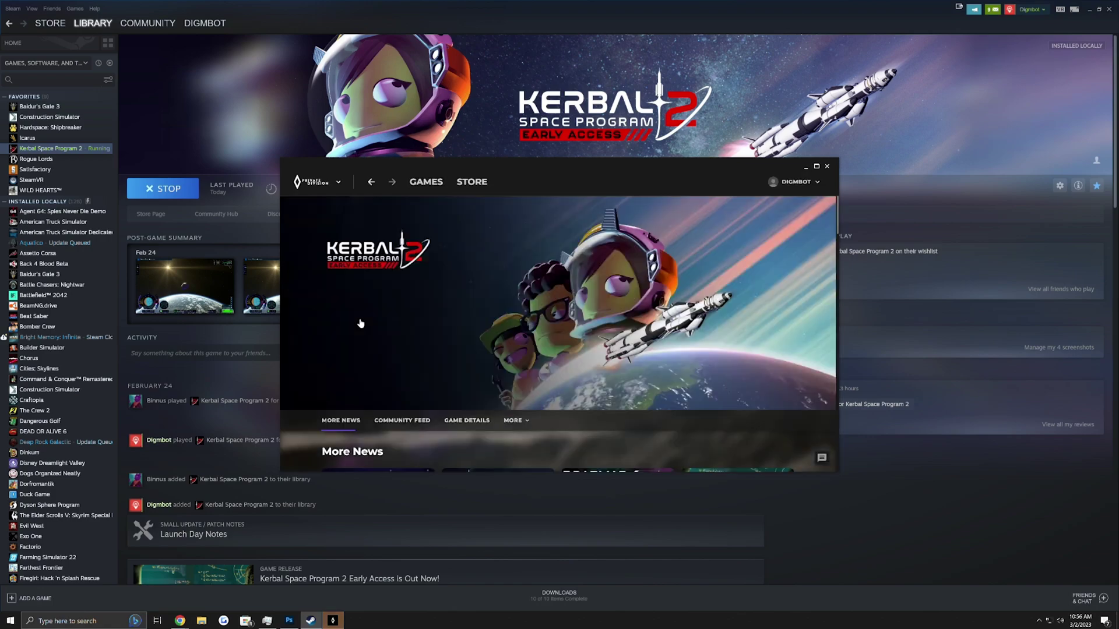
pyautogui.click(355, 357)
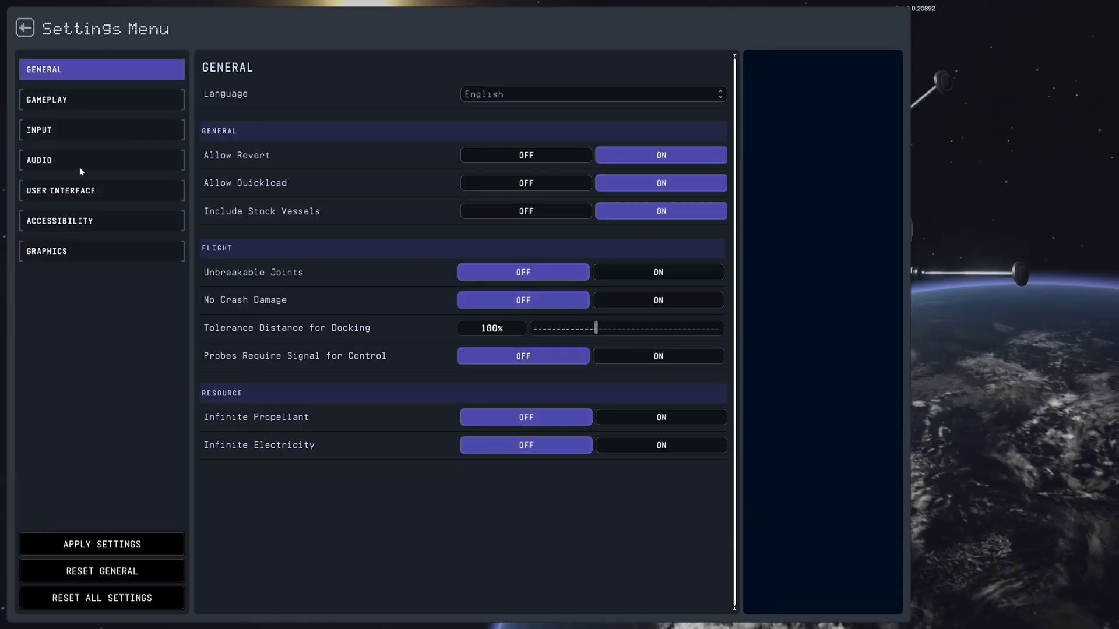
pyautogui.click(71, 191)
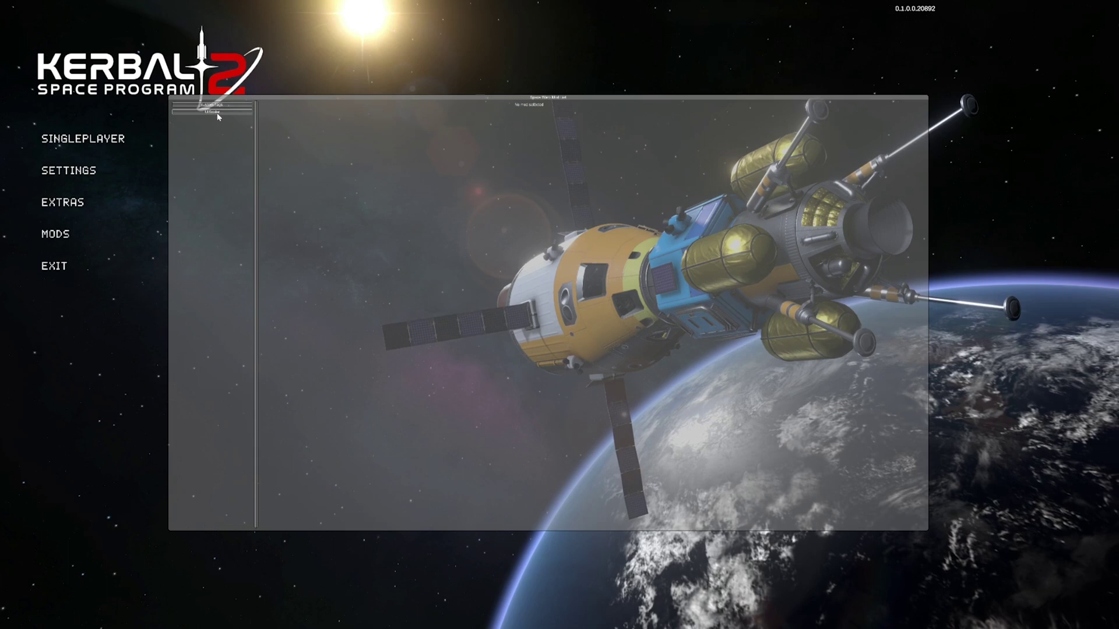
pyautogui.click(121, 137)
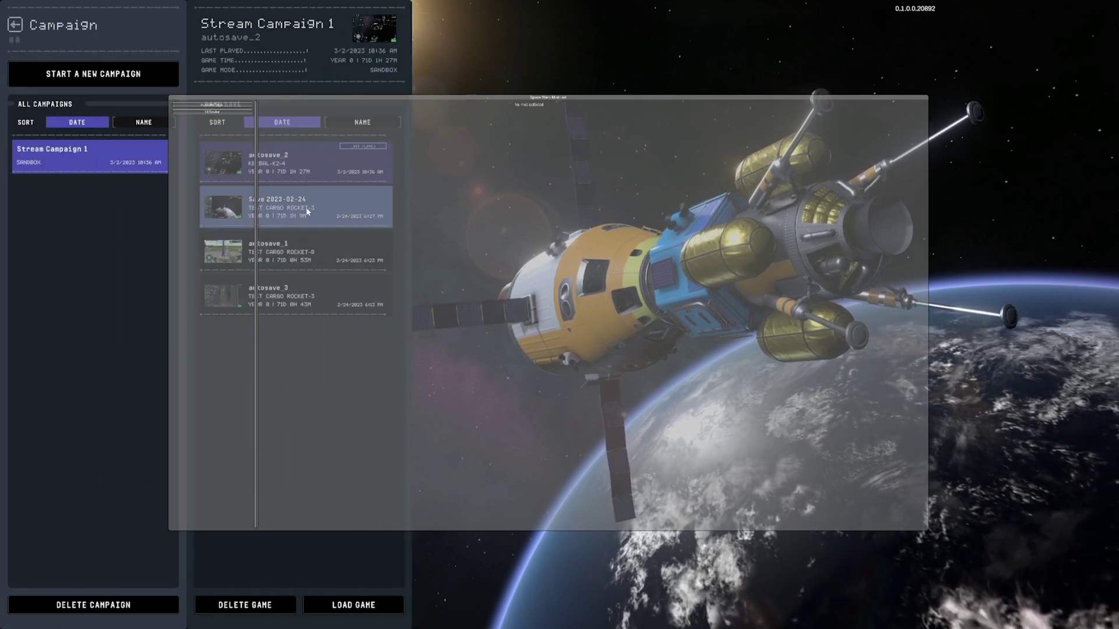
pyautogui.hotkey('alt', 'Tab')
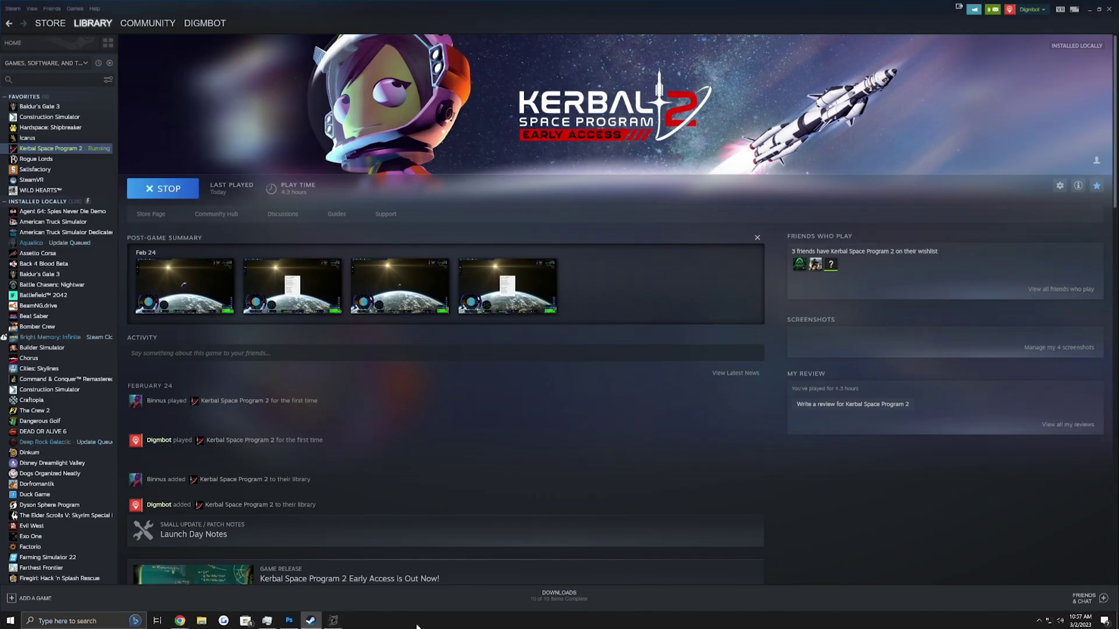
pyautogui.click(335, 620)
pyautogui.press('Escape')
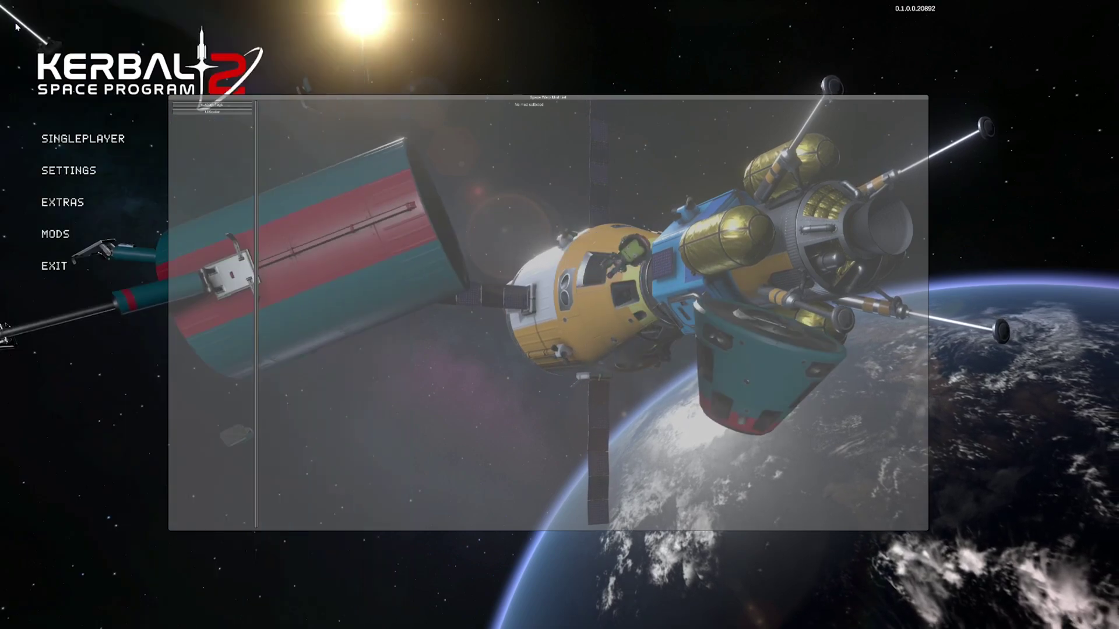
# Close the mods window and load the Kerbal-K2-4 autosave from the single-player campaign Stream Campaign 1
pyautogui.click(77, 232)
pyautogui.click(116, 140)
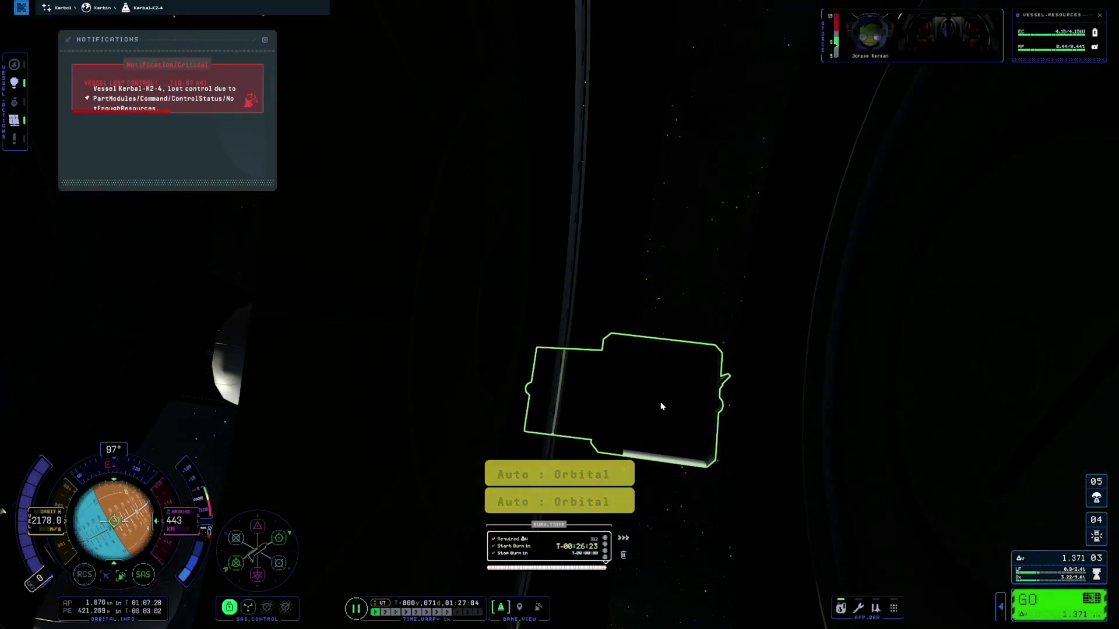
pyautogui.scroll(-10, 661, 406)
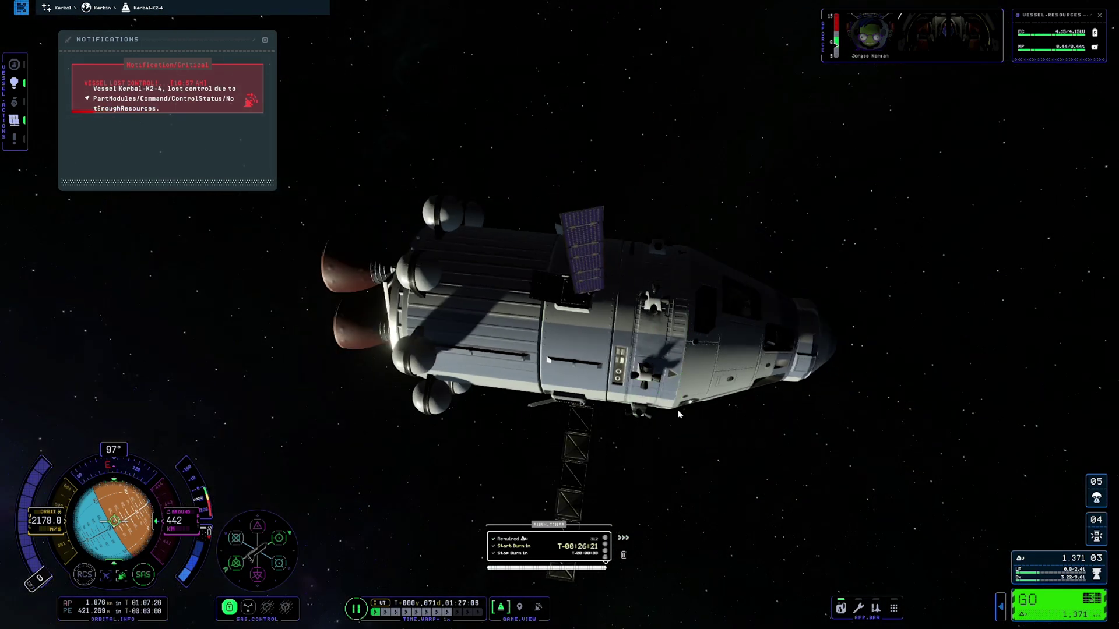
pyautogui.scroll(-5, 676, 416)
pyautogui.scroll(-3, 627, 408)
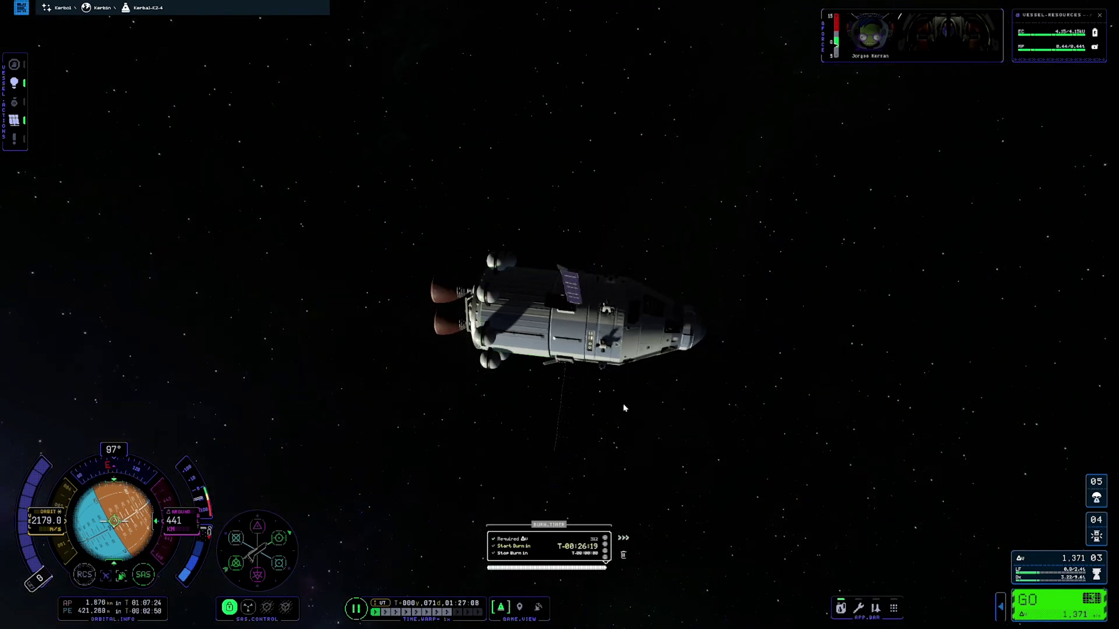
# Set the UI Scale to 120% in the User Interface settings and return to the flight view
pyautogui.press('Escape')
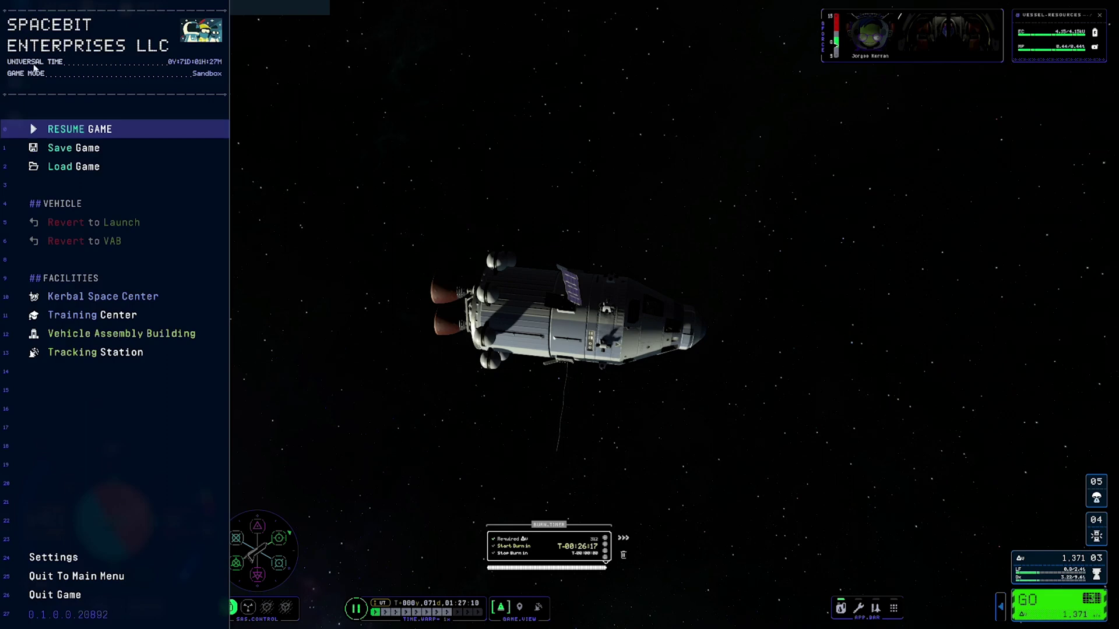
pyautogui.click(109, 557)
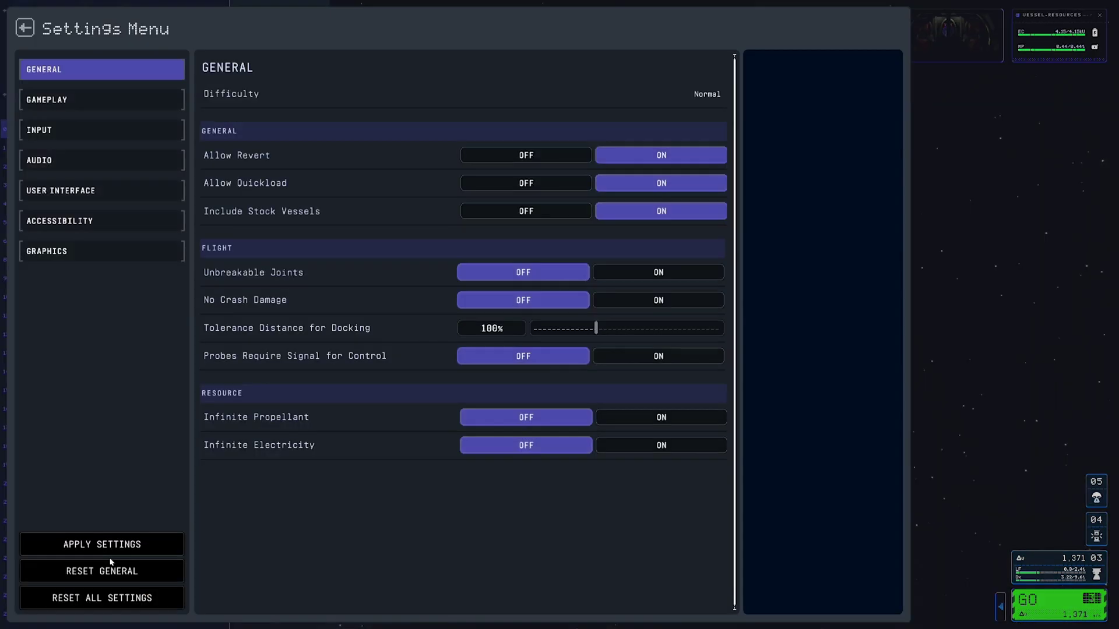
pyautogui.click(67, 185)
pyautogui.moveTo(599, 183); pyautogui.dragTo(727, 188)
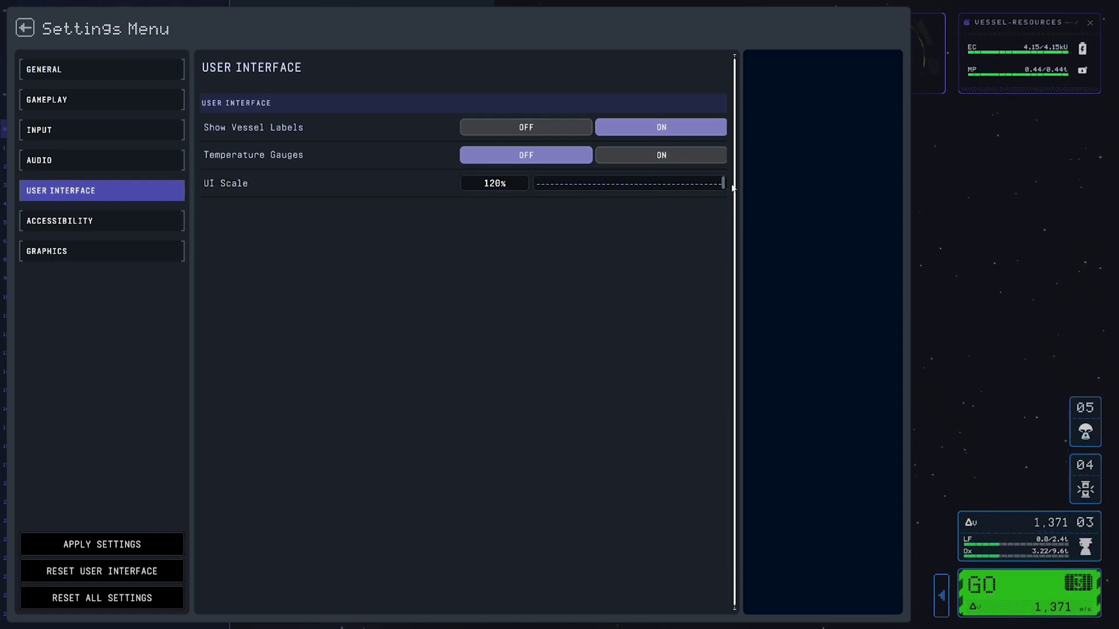
pyautogui.press('Escape')
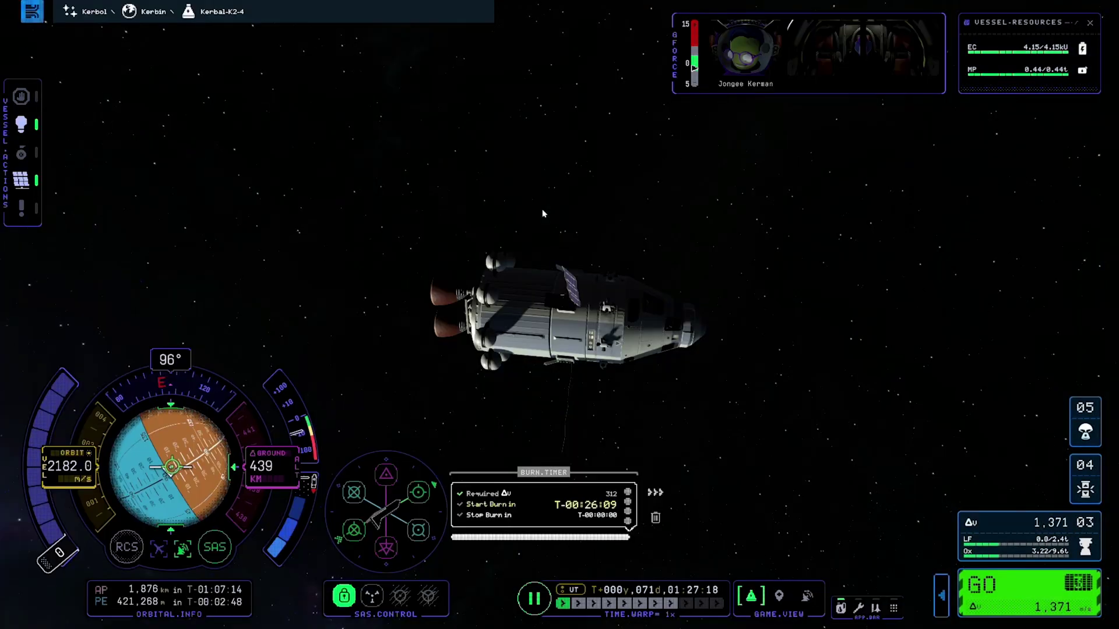
# Set the UI Scale to 60% in the User Interface settings and return to the flight view to inspect the interface
pyautogui.press('Escape')
pyautogui.click(53, 557)
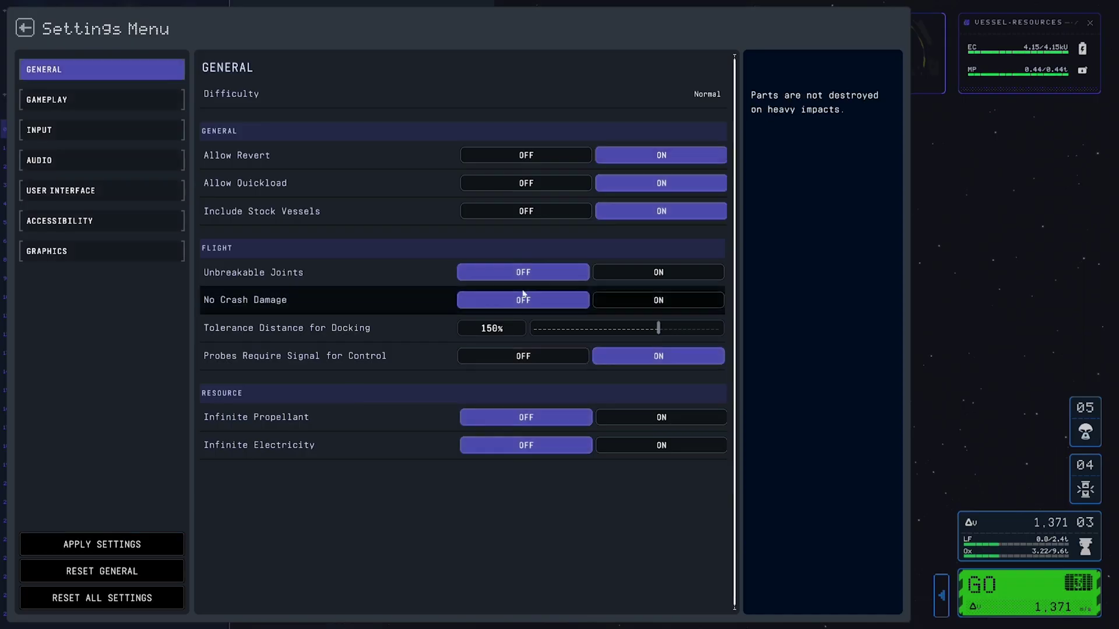
pyautogui.click(105, 227)
pyautogui.click(102, 190)
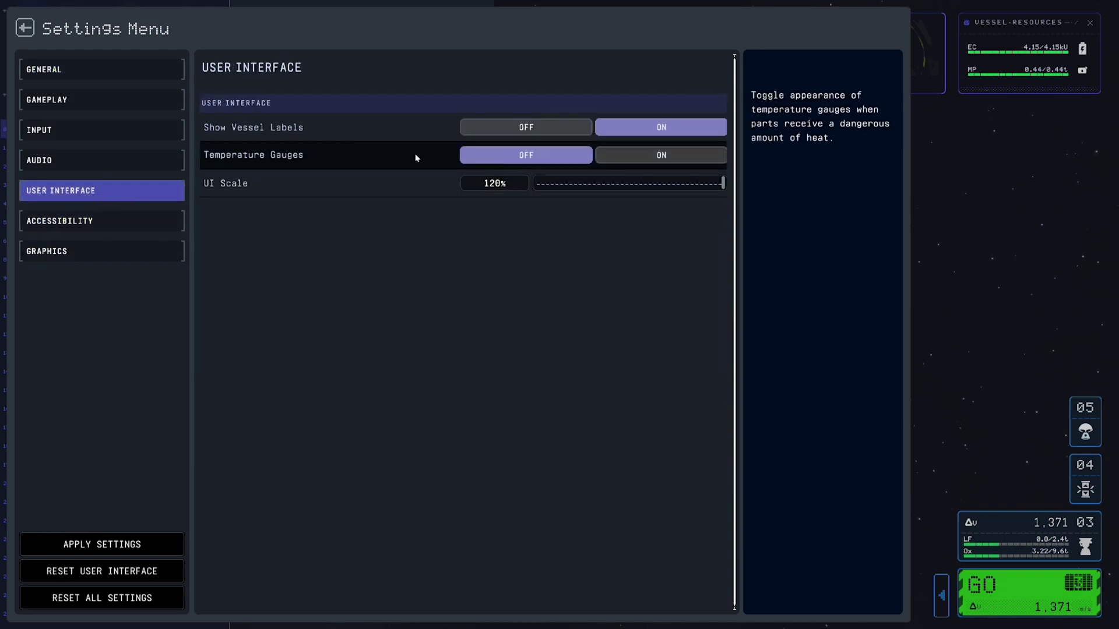
pyautogui.moveTo(723, 186); pyautogui.dragTo(530, 188)
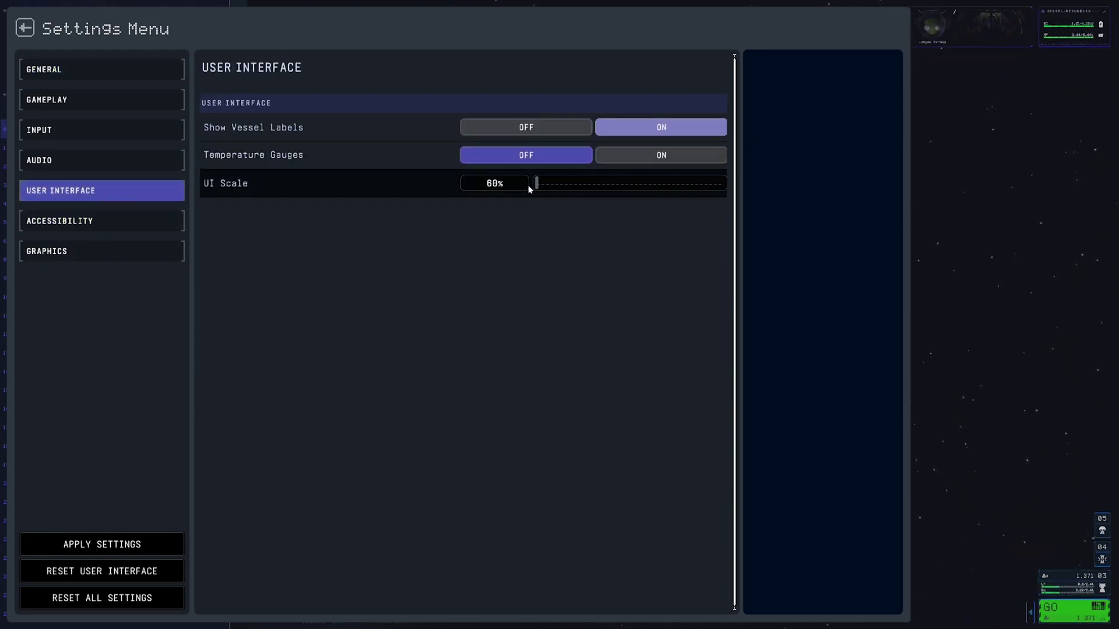
pyautogui.press('Escape')
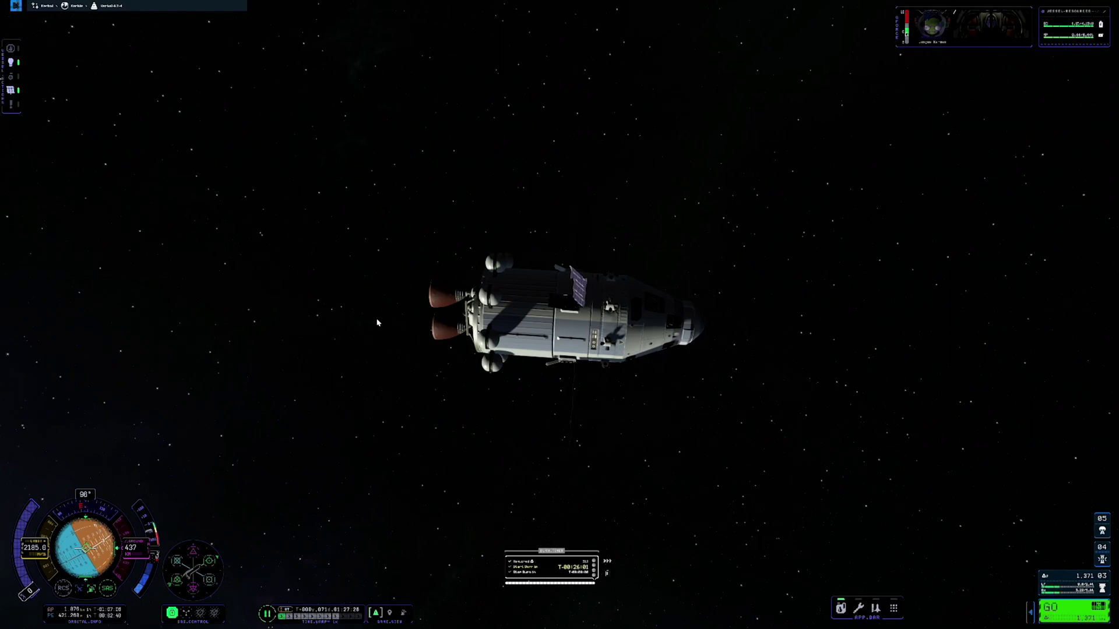
pyautogui.moveTo(572, 346); pyautogui.dragTo(319, 317)
pyautogui.moveTo(745, 297); pyautogui.dragTo(709, 405)
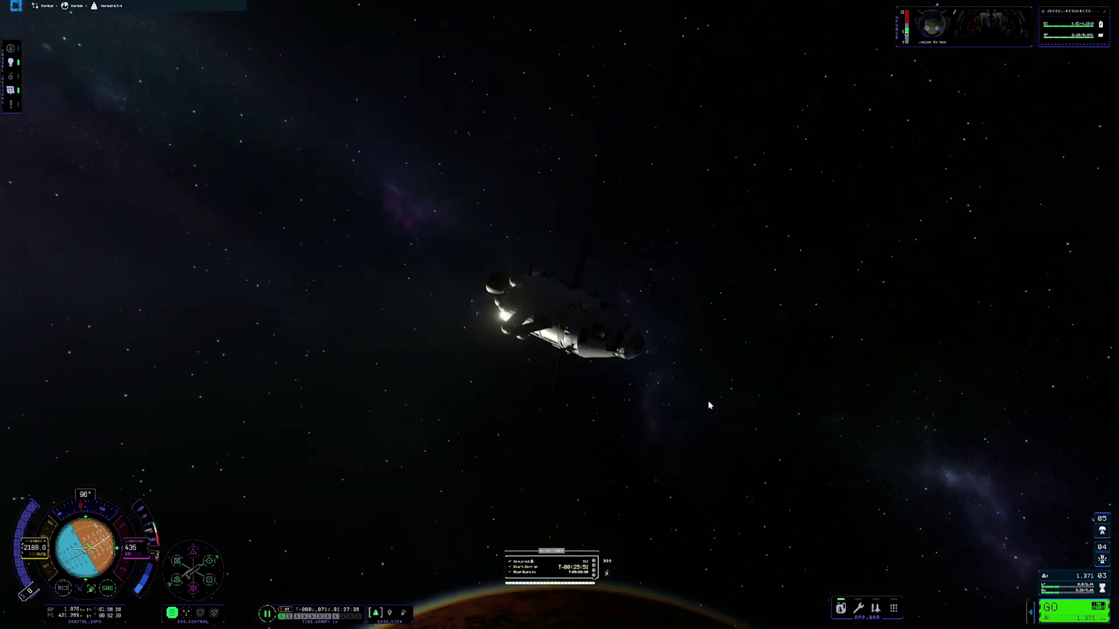